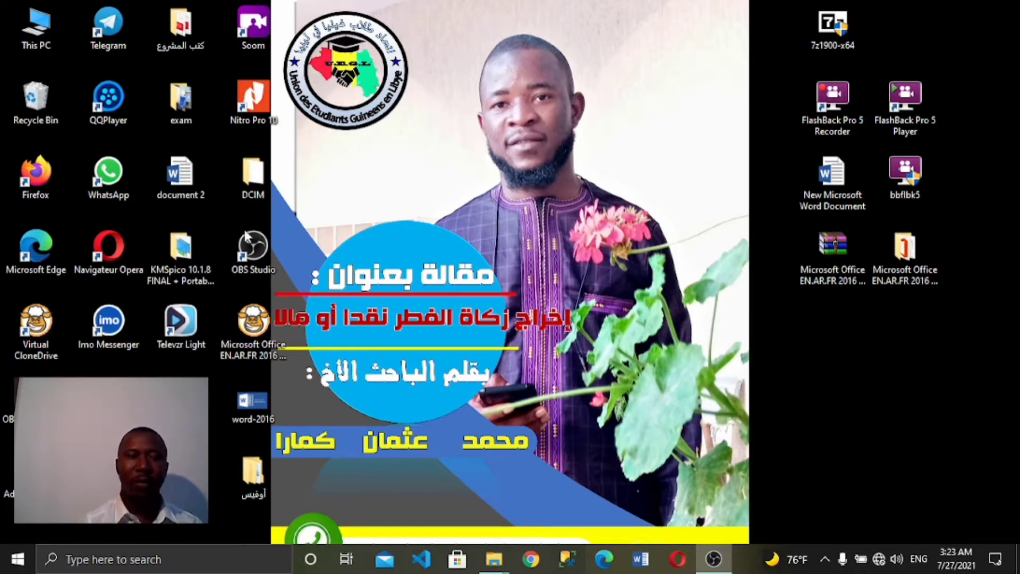
# Step: Open 'document 2' from its desktop icon in Word
pyautogui.doubleClick(184, 178)
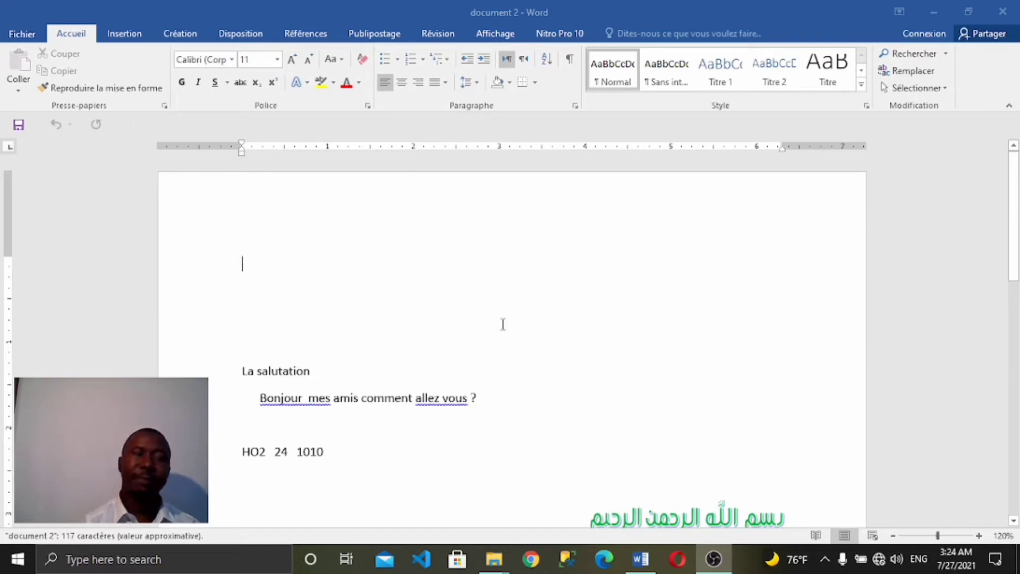
pyautogui.scroll(-2, 489, 319)
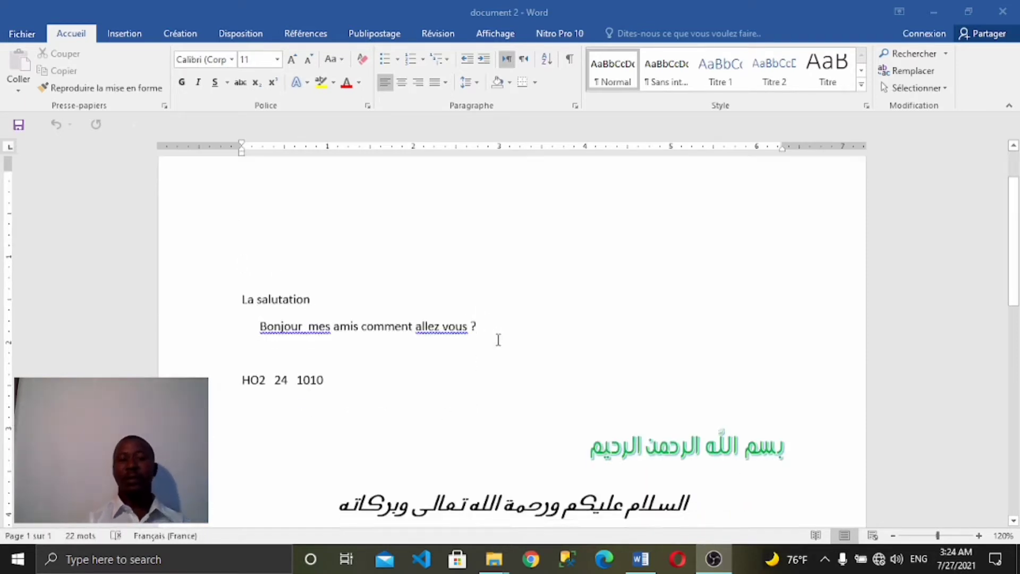
pyautogui.scroll(-3, 498, 340)
pyautogui.scroll(-2, 499, 343)
pyautogui.scroll(3, 495, 335)
pyautogui.scroll(2, 494, 332)
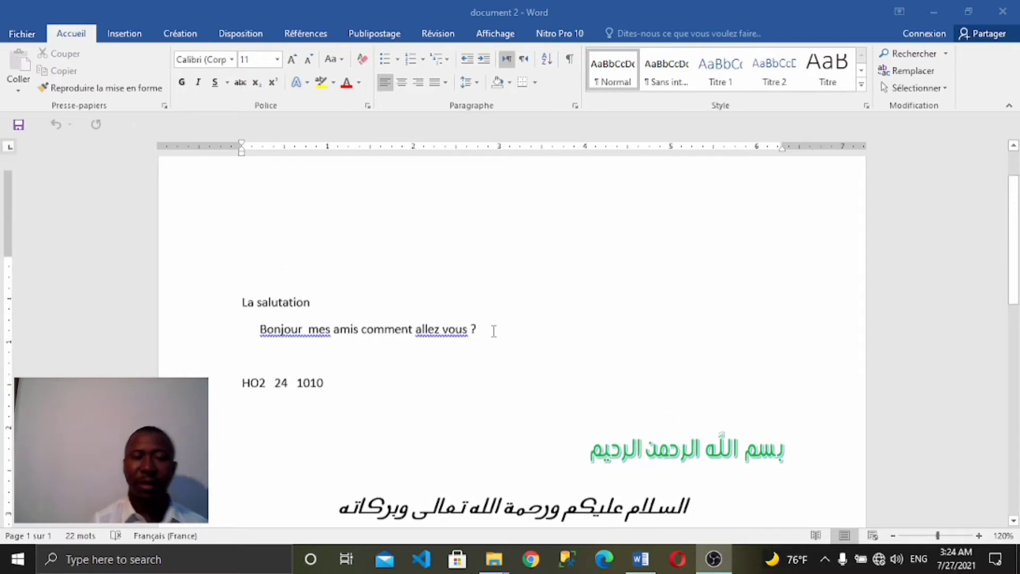
pyautogui.scroll(2, 493, 331)
pyautogui.scroll(-2, 494, 331)
pyautogui.scroll(2, 492, 331)
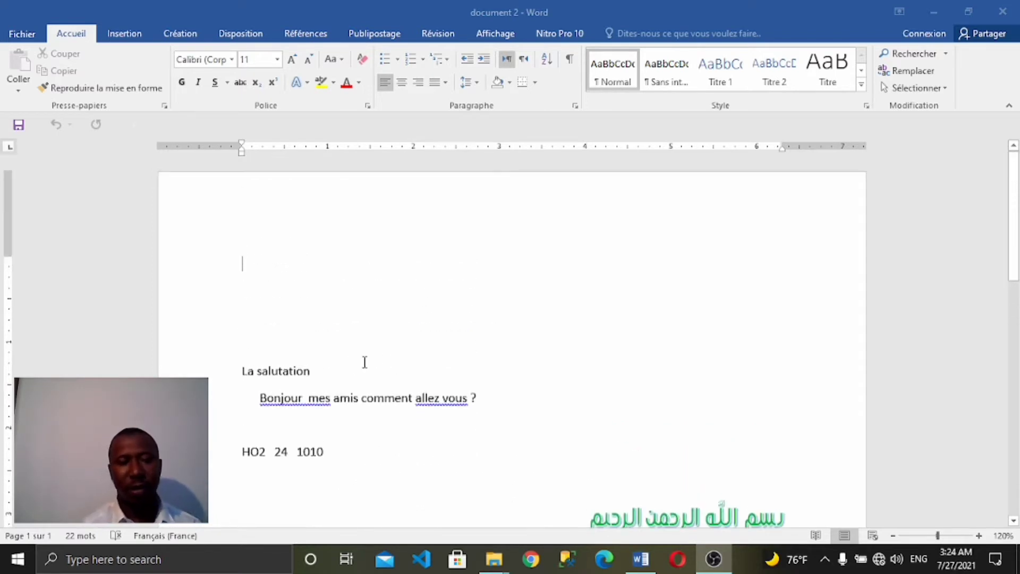
pyautogui.scroll(-3, 356, 340)
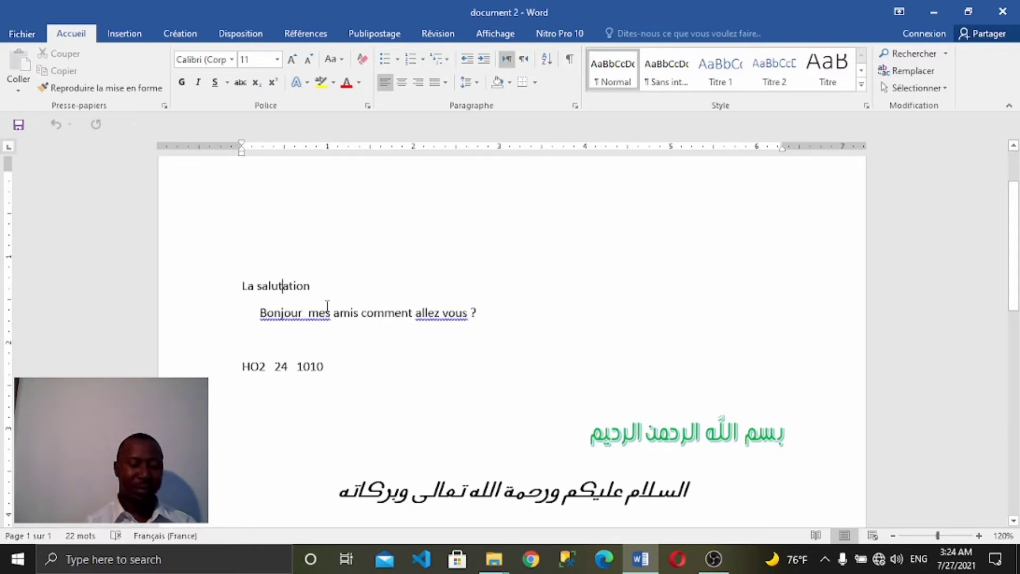
# Step: Centre the 'La salutation' heading and grow its font four steps to 22 pt
pyautogui.hotkey('ctrl', 'e')
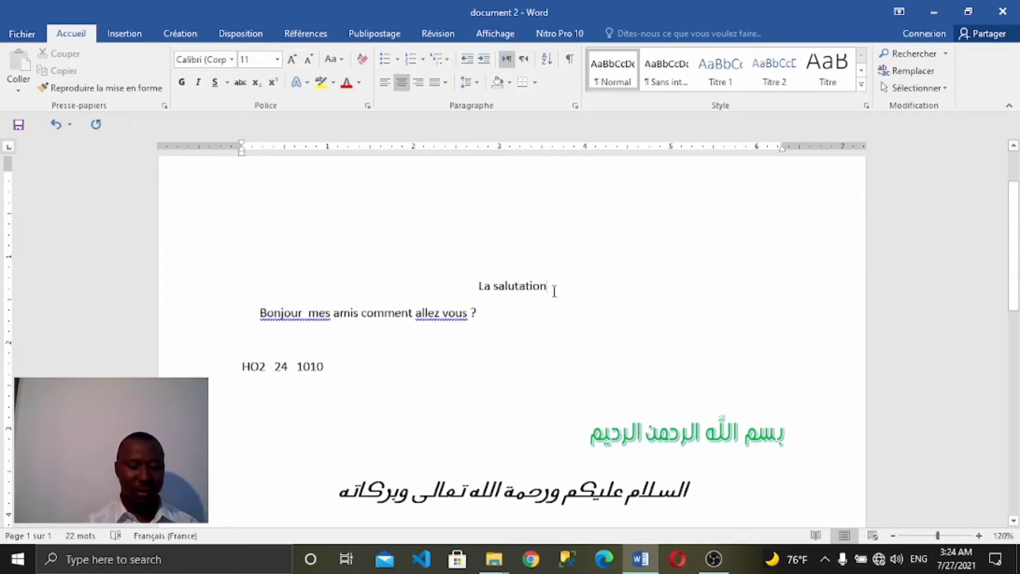
pyautogui.hotkey('shift', 'Left')
pyautogui.hotkey('shift', 'Left')
pyautogui.hotkey('shift', 'Left')
pyautogui.hotkey('shift', 'Left')
pyautogui.hotkey('shift', 'Left')
pyautogui.hotkey('shift', 'Left')
pyautogui.hotkey('shift', 'Left')
pyautogui.hotkey('shift', 'Left')
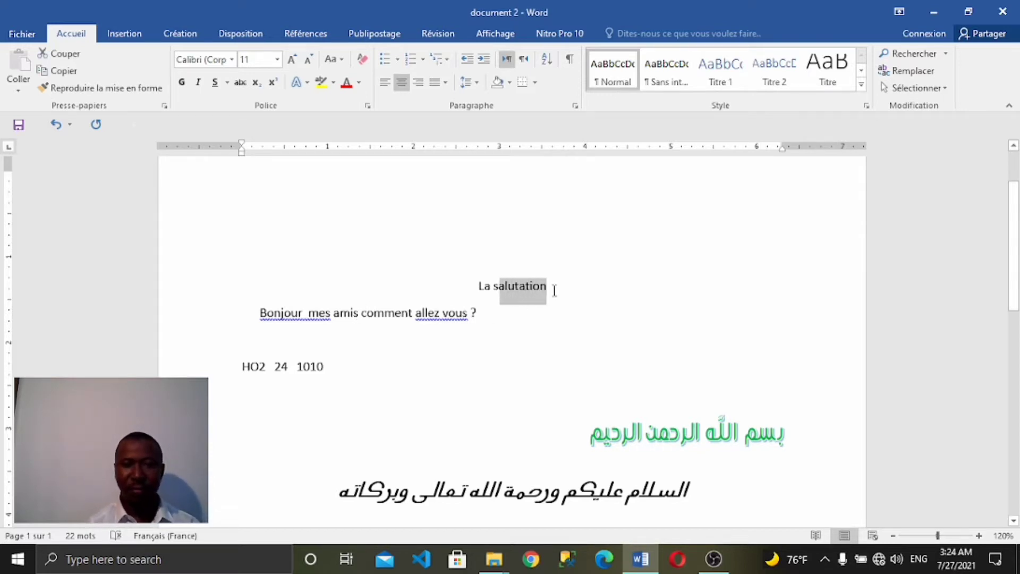
pyautogui.hotkey('shift', 'Left')
pyautogui.hotkey('shift', 'Left')
pyautogui.hotkey('shift', 'Left')
pyautogui.hotkey('shift', 'Up')
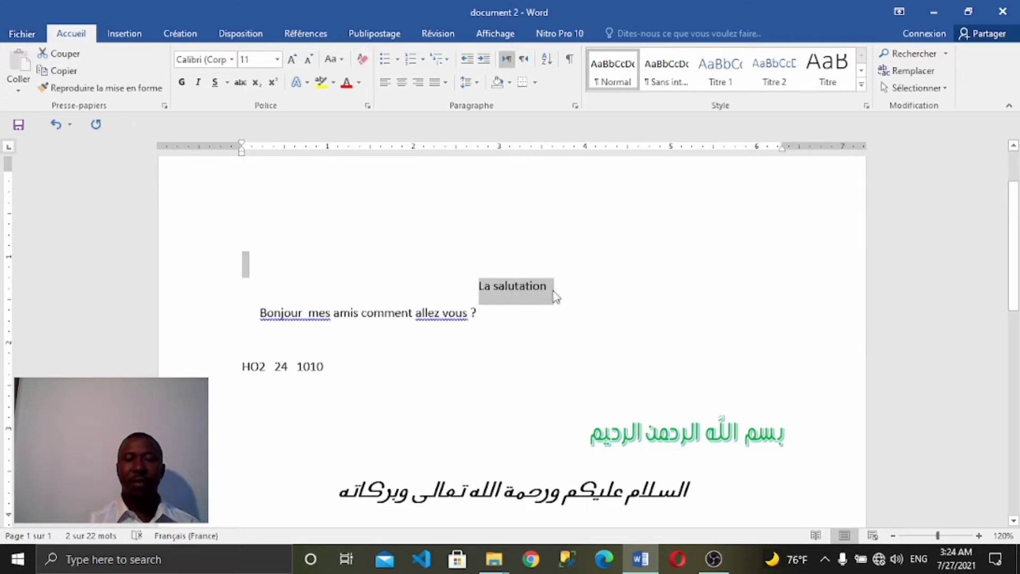
pyautogui.click(291, 60)
pyautogui.click(292, 59)
pyautogui.click(292, 60)
pyautogui.click(292, 60)
pyautogui.click(292, 59)
pyautogui.click(292, 60)
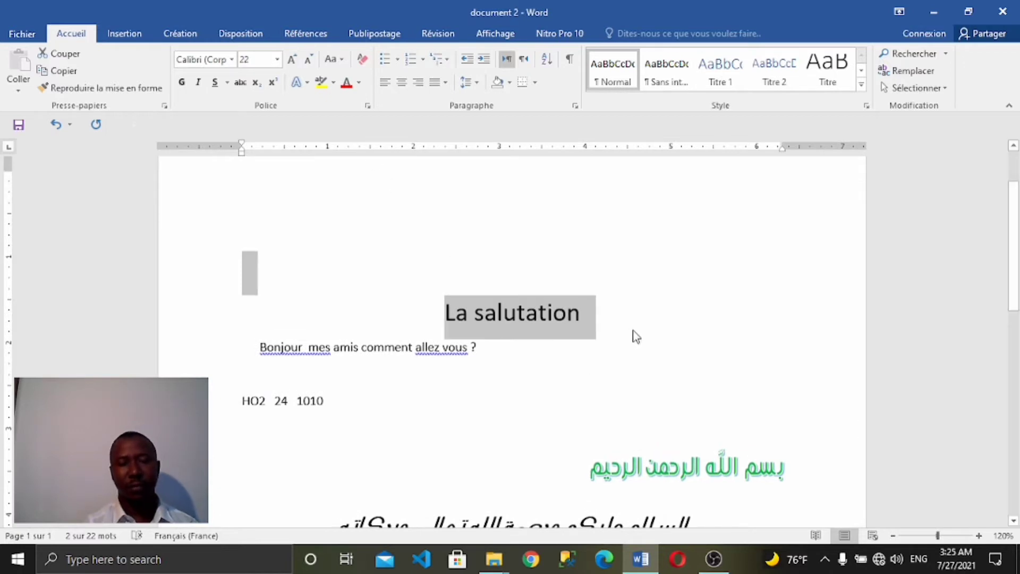
pyautogui.click(650, 324)
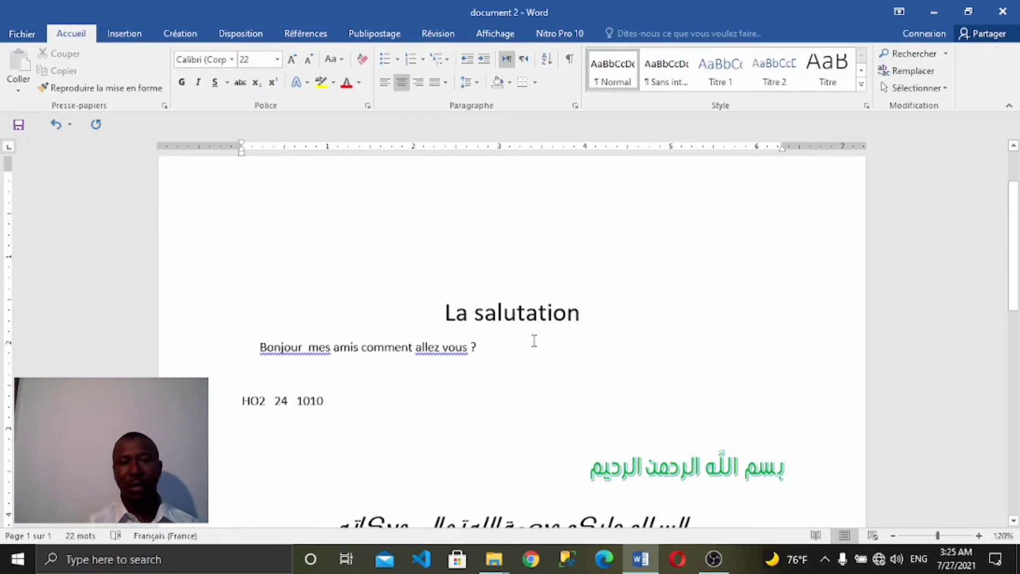
pyautogui.scroll(-1, 536, 340)
pyautogui.scroll(-4, 537, 339)
pyautogui.scroll(-5, 536, 340)
pyautogui.scroll(5, 536, 340)
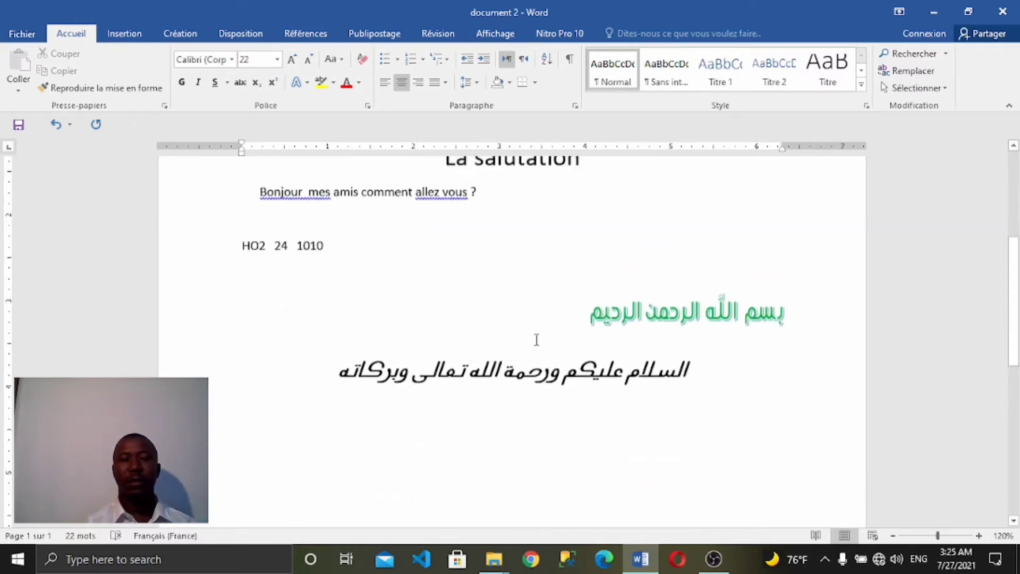
pyautogui.scroll(5, 537, 340)
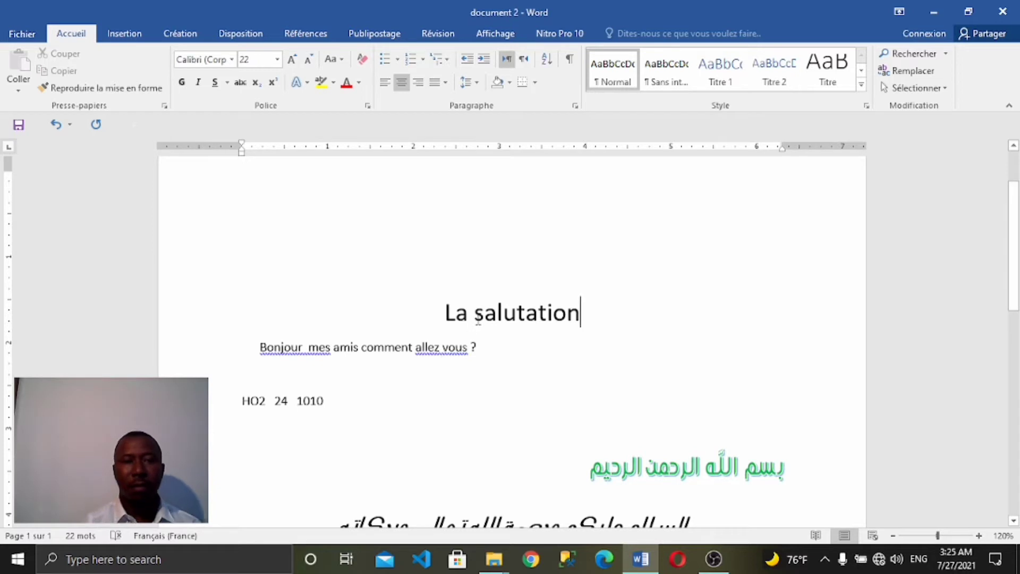
pyautogui.scroll(1, 478, 319)
pyautogui.scroll(1, 478, 318)
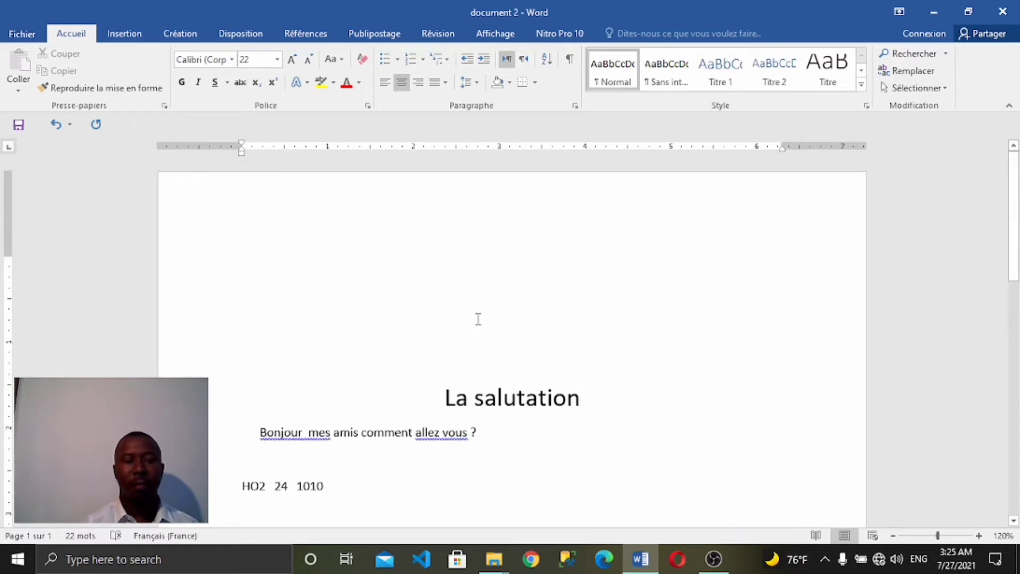
pyautogui.scroll(-1, 478, 319)
pyautogui.scroll(-1, 478, 319)
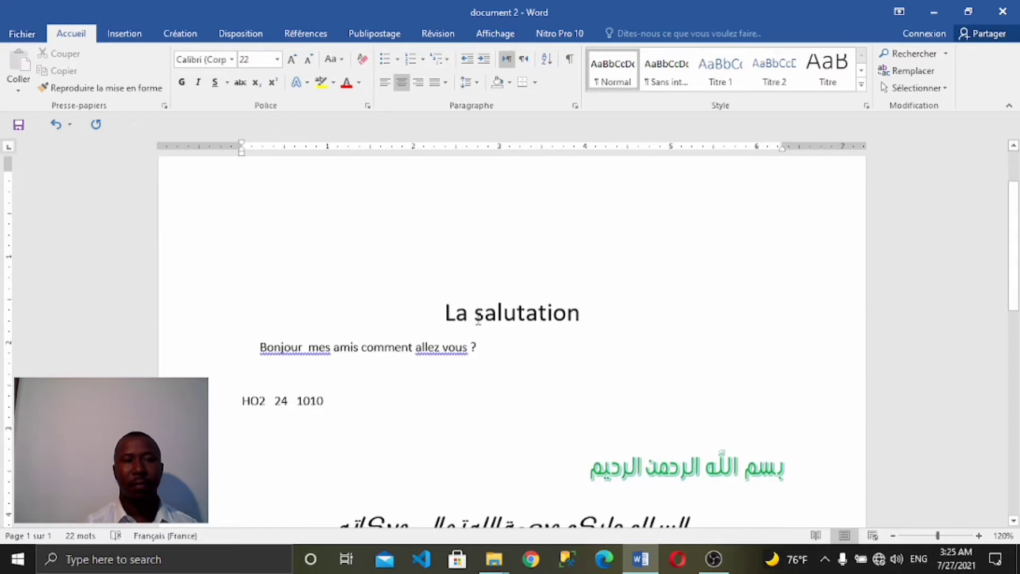
pyautogui.scroll(-2, 478, 319)
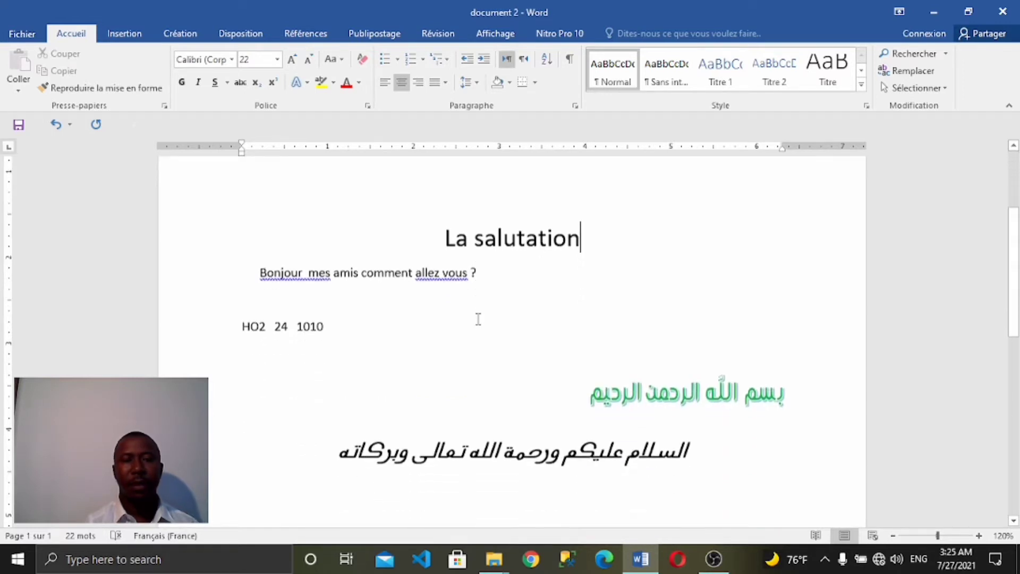
pyautogui.scroll(2, 478, 320)
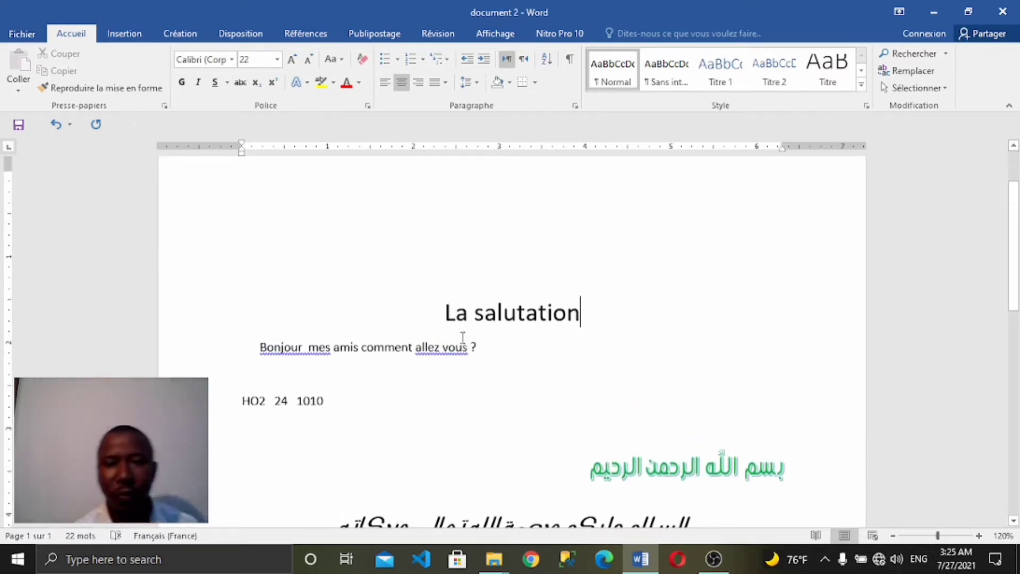
pyautogui.scroll(-2, 452, 352)
pyautogui.scroll(-3, 450, 354)
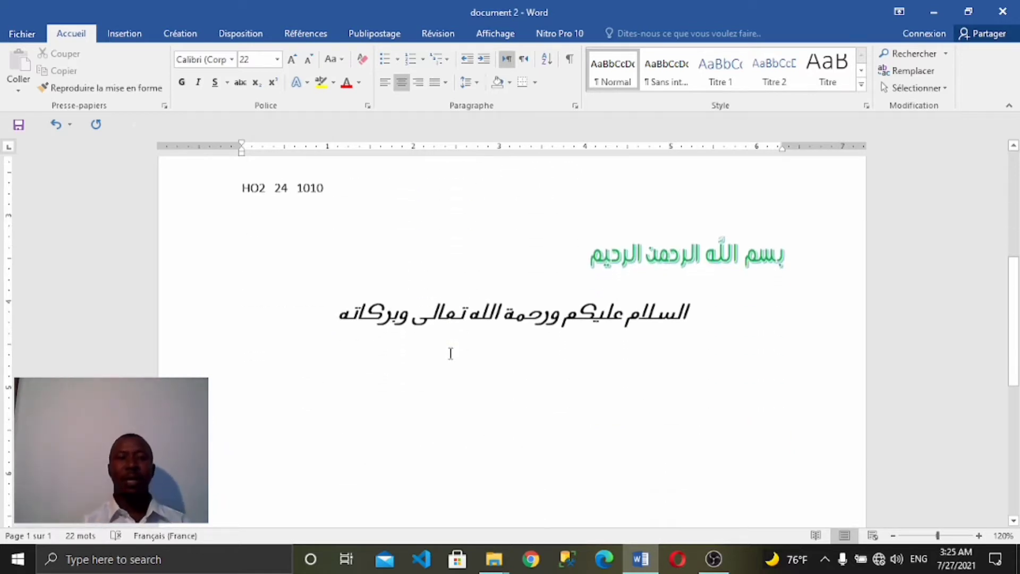
pyautogui.scroll(2, 489, 341)
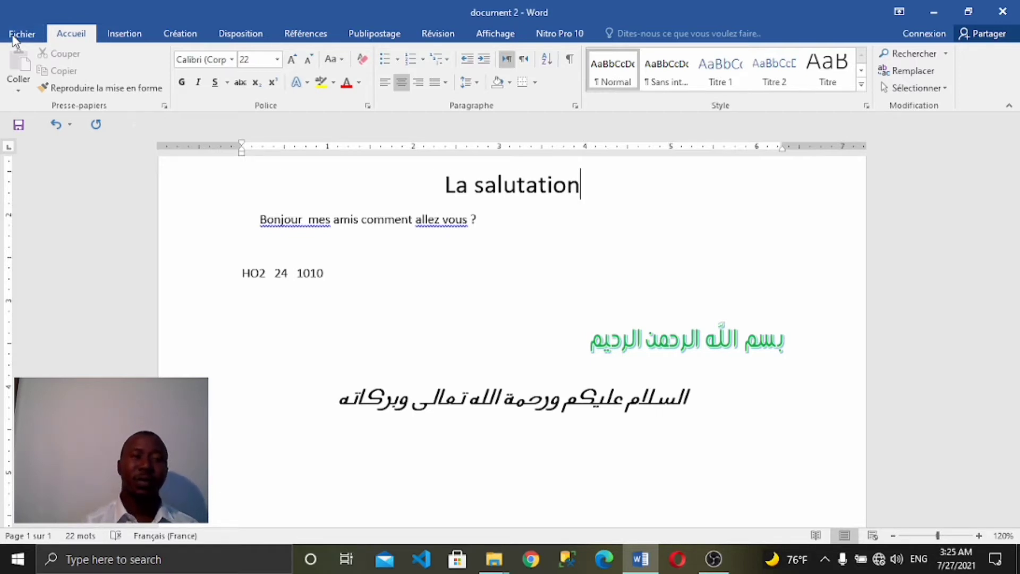
# Step: In the File backstage, look at Save As, then show the Export page's PDF/XPS option
pyautogui.click(15, 42)
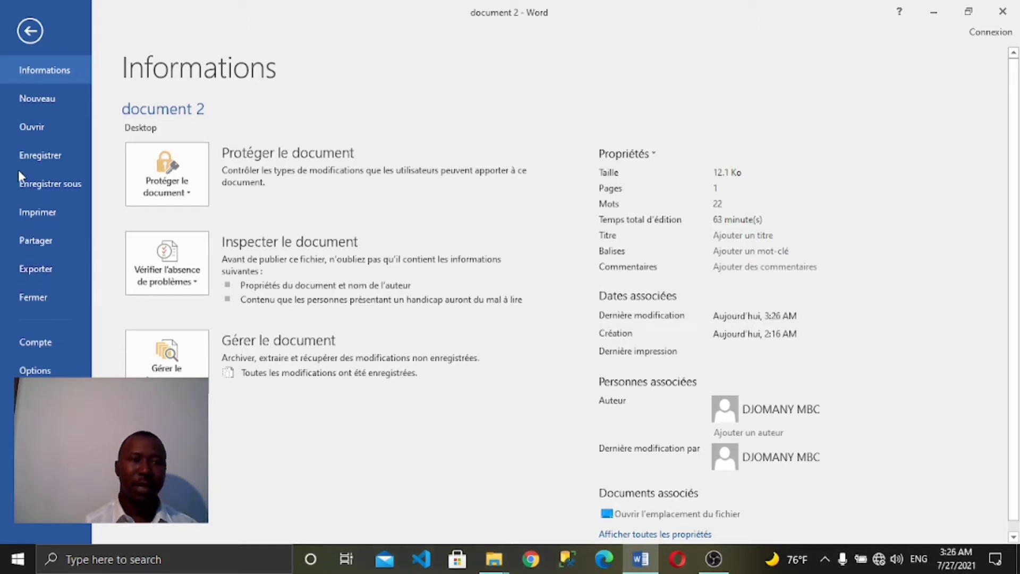
pyautogui.click(30, 186)
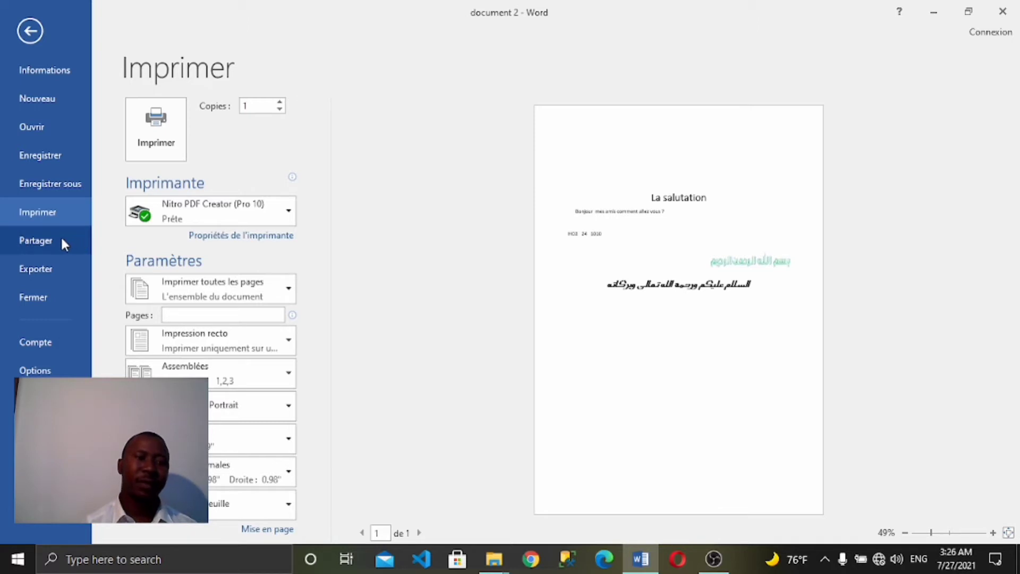
pyautogui.click(15, 275)
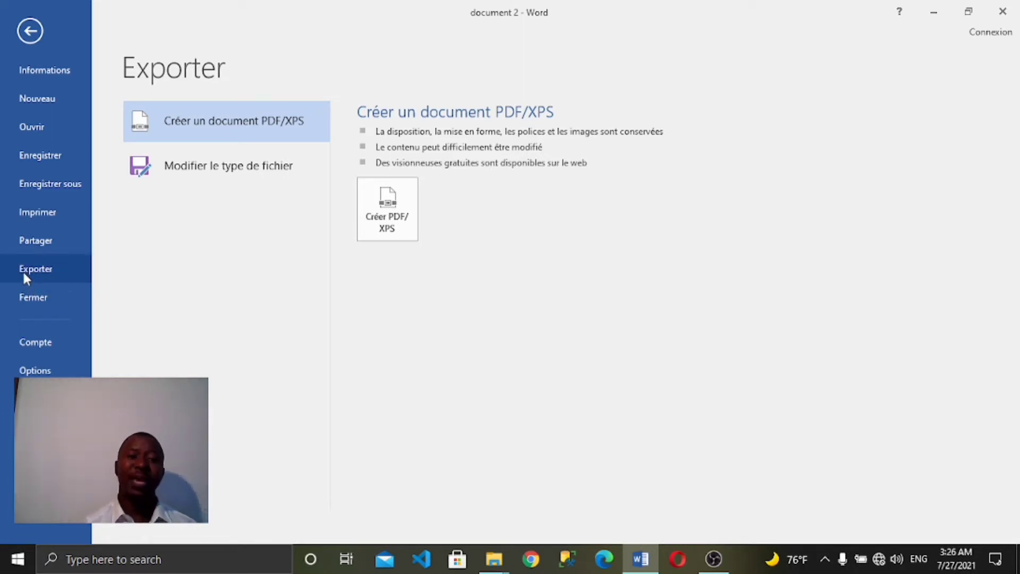
# Step: Exit the backstage Export page back to the 'La salutation' document
pyautogui.click(24, 31)
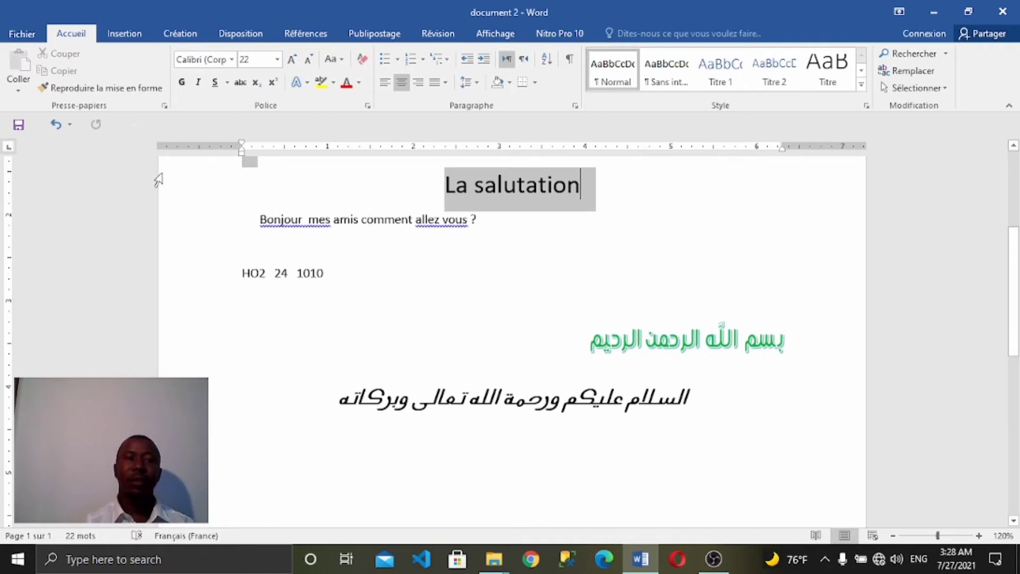
# Step: Show the Informations page for document 2, with its 1 page and 22 words
pyautogui.scroll(3, 505, 280)
pyautogui.scroll(3, 506, 281)
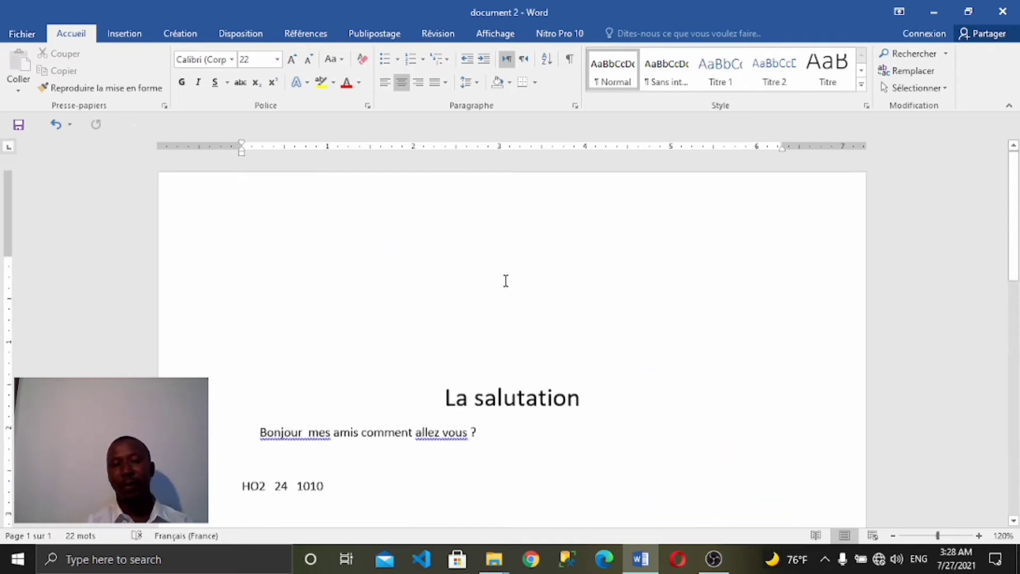
pyautogui.scroll(-5, 505, 280)
pyautogui.scroll(2, 505, 281)
pyautogui.scroll(2, 505, 280)
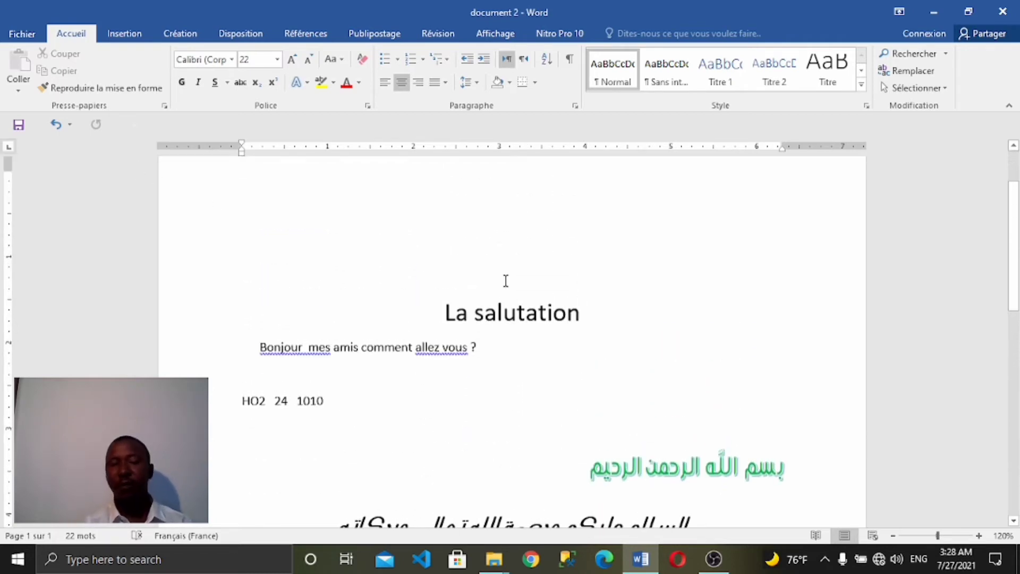
pyautogui.click(21, 34)
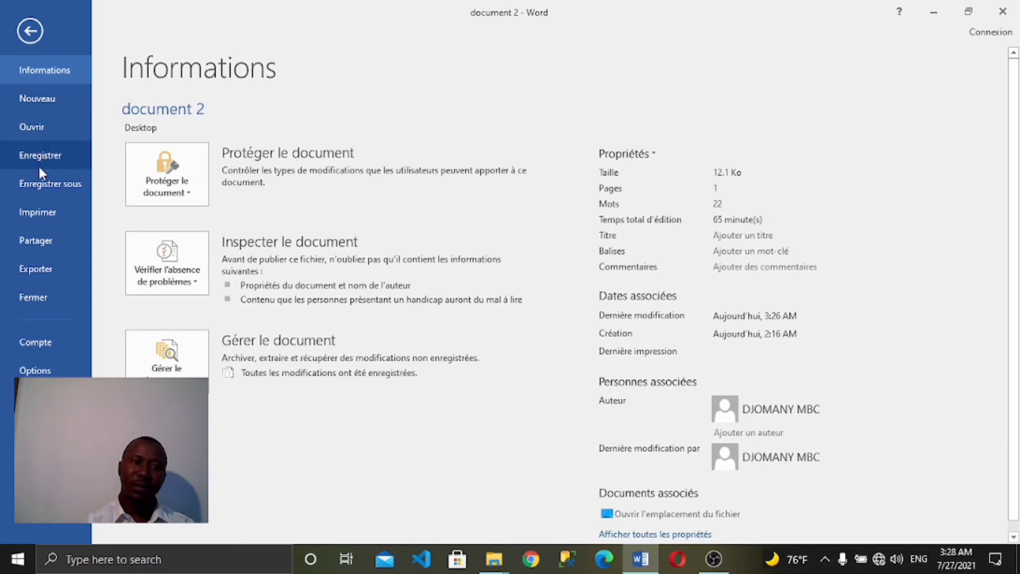
# Step: Open the 'Publier comme PDF ou XPS' dialog from Export, targeting the Bureau folder
pyautogui.click(38, 279)
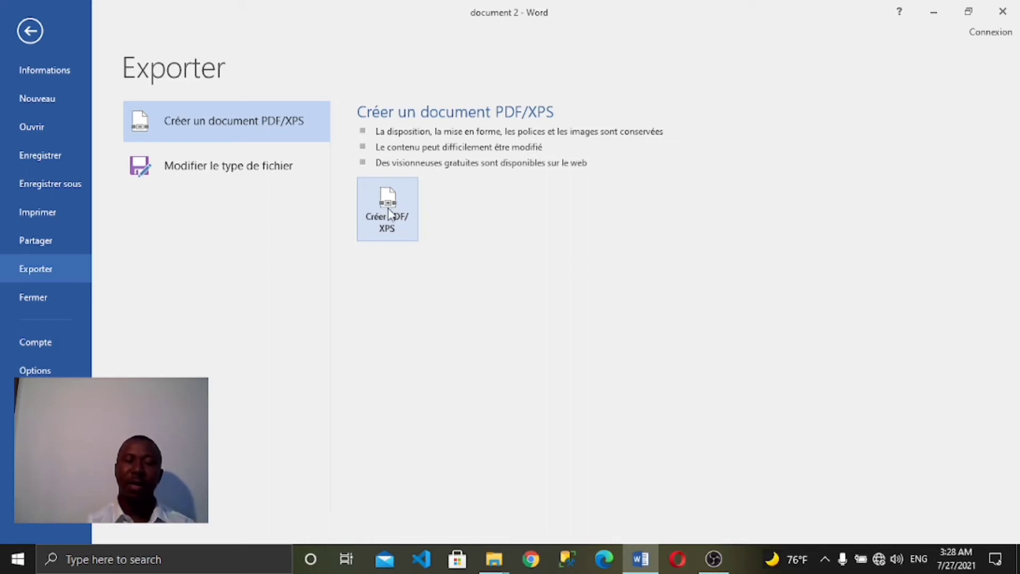
pyautogui.click(388, 212)
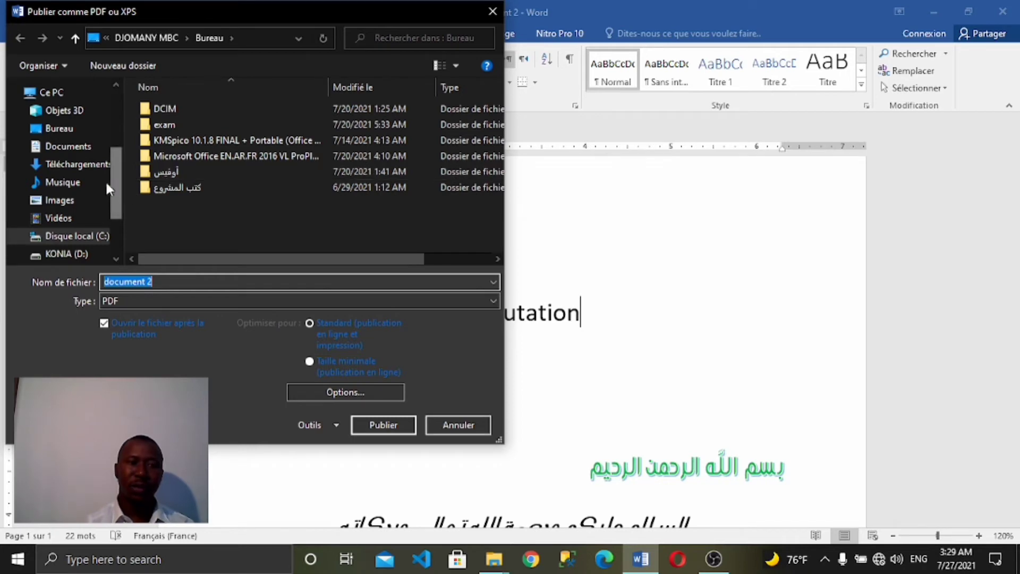
# Step: Erase the suggested 'document 2' text from the PDF file name box
pyautogui.scroll(-3, 80, 191)
pyautogui.scroll(1, 77, 211)
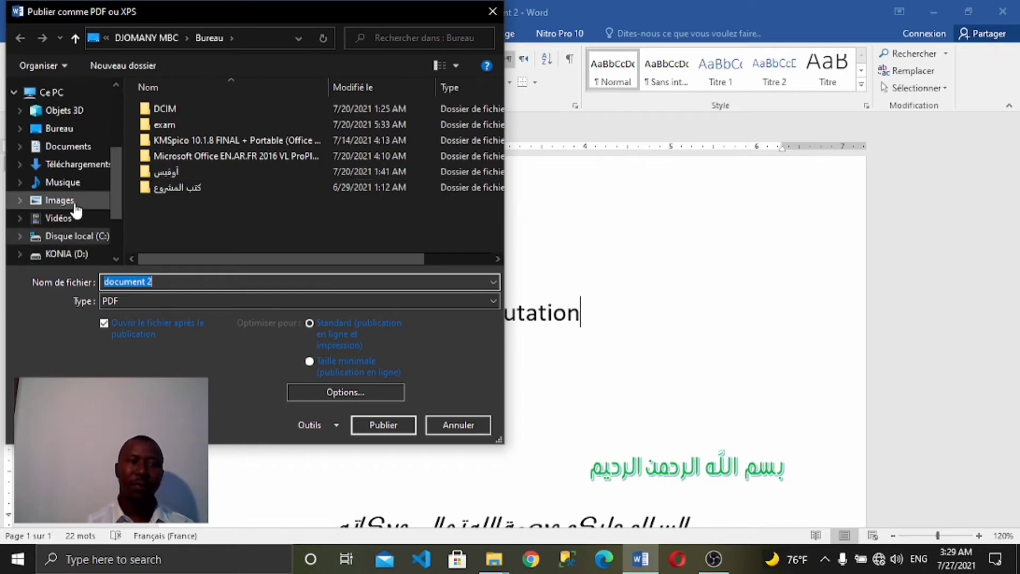
pyautogui.scroll(1, 75, 206)
pyautogui.scroll(1, 76, 205)
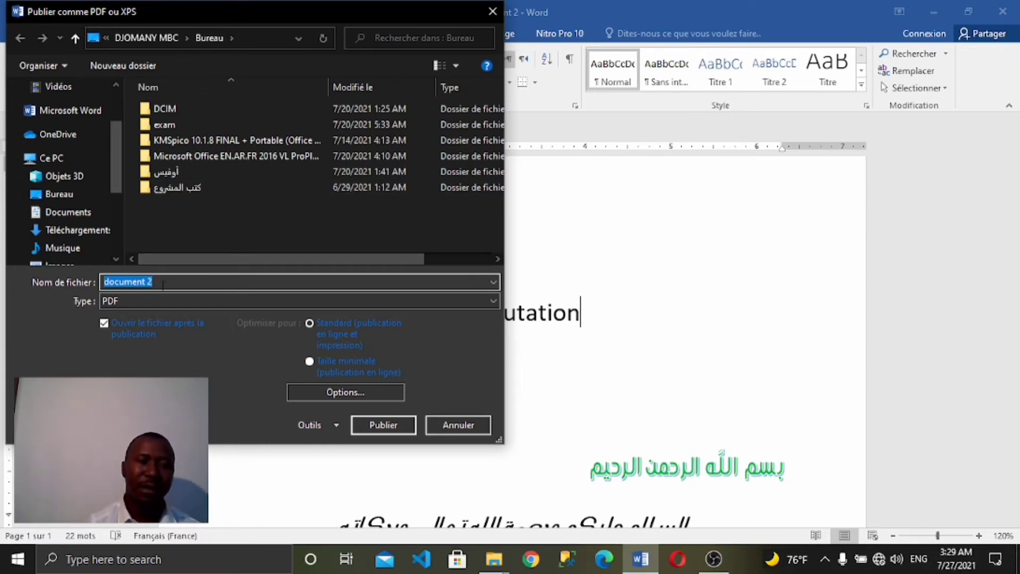
pyautogui.click(213, 282)
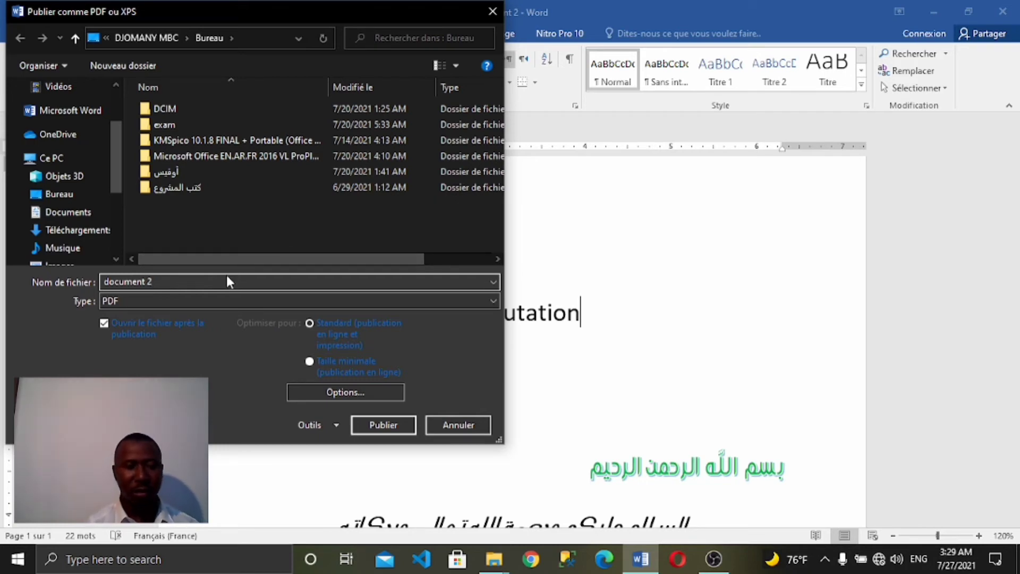
pyautogui.press('BackSpace')
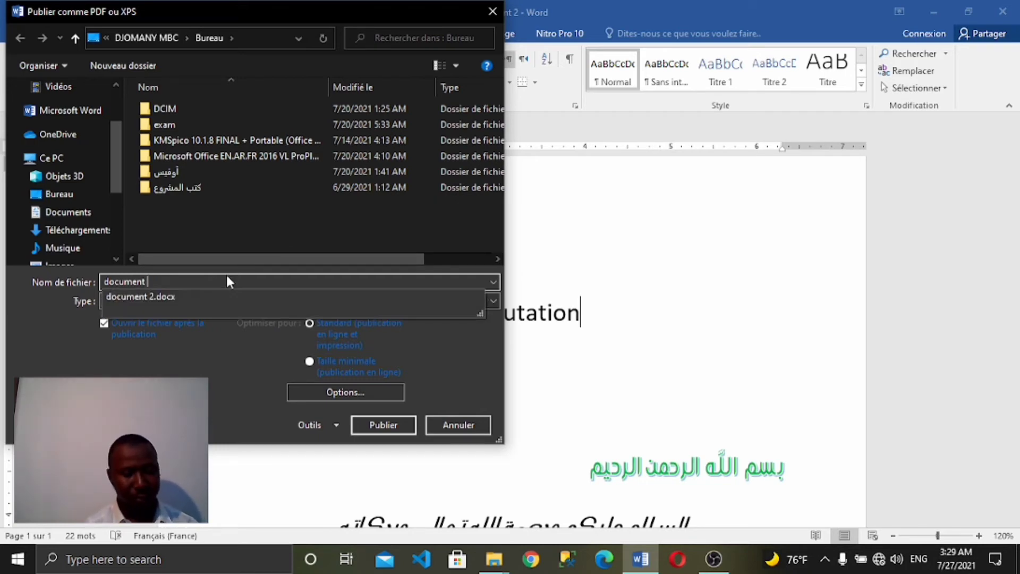
pyautogui.write('3')
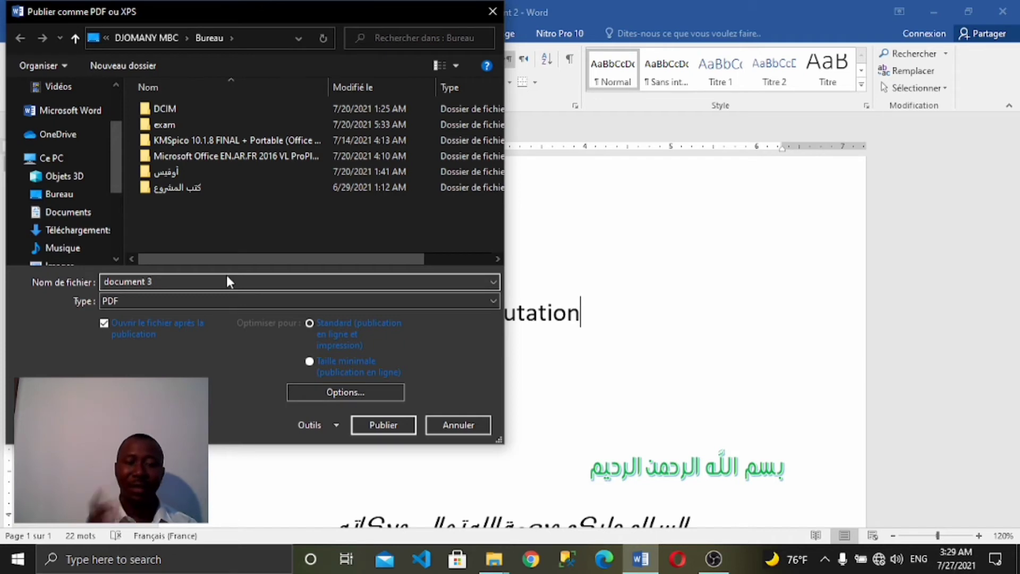
pyautogui.press('BackSpace')
pyautogui.press('BackSpace')
pyautogui.press('BackSpace')
pyautogui.press('BackSpace')
pyautogui.press('BackSpace')
pyautogui.press('BackSpace')
pyautogui.press('BackSpace')
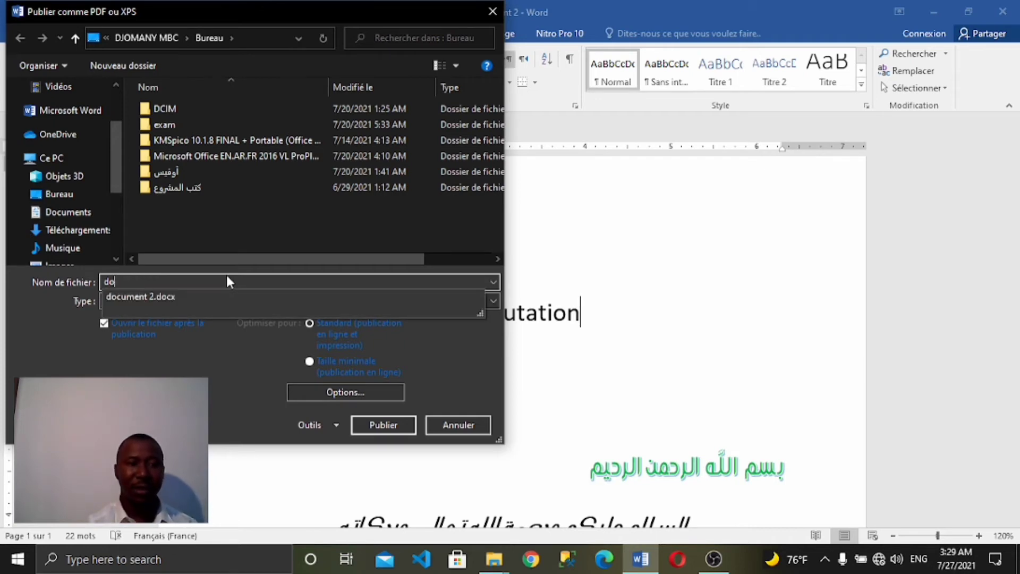
pyautogui.press('BackSpace')
pyautogui.press('BackSpace')
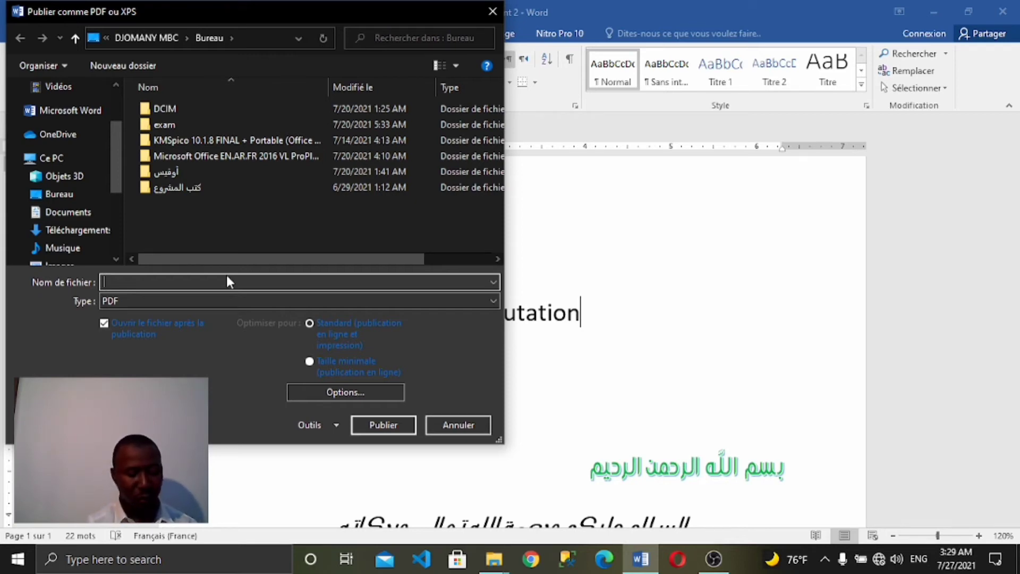
# Step: Name the PDF 'Cours 3' and publish it to the Bureau folder
pyautogui.write('C')
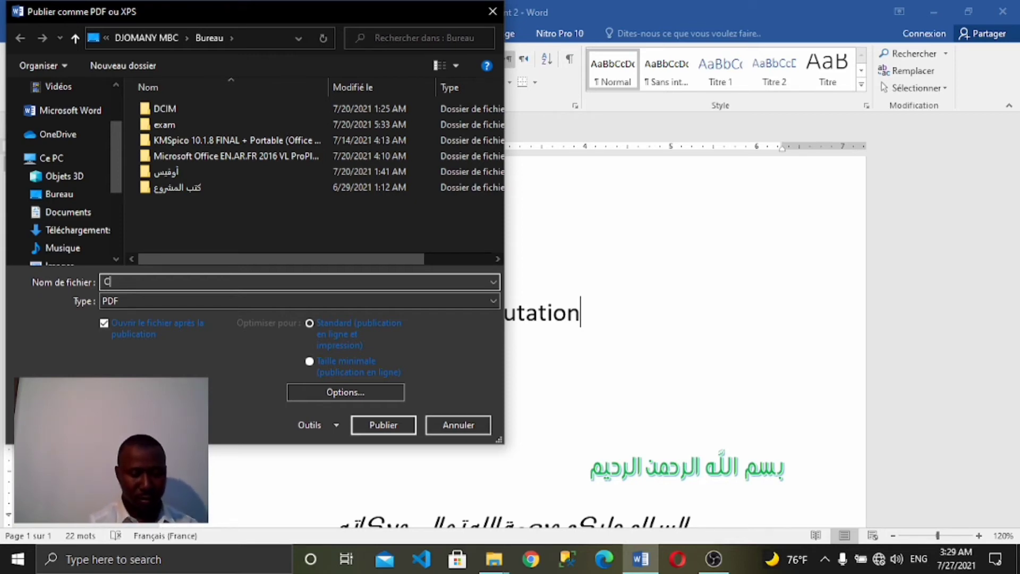
pyautogui.write('our')
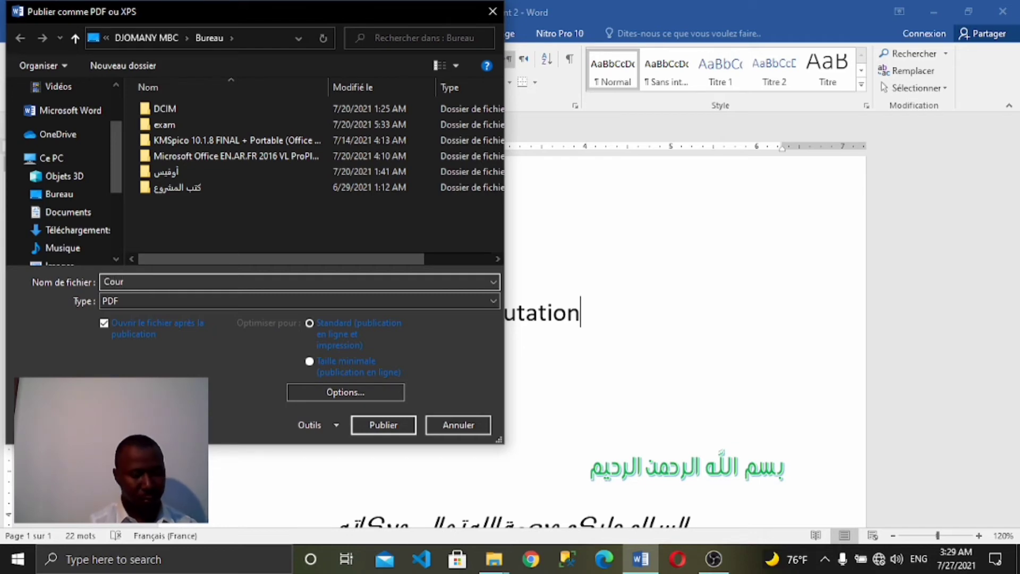
pyautogui.write('s 3')
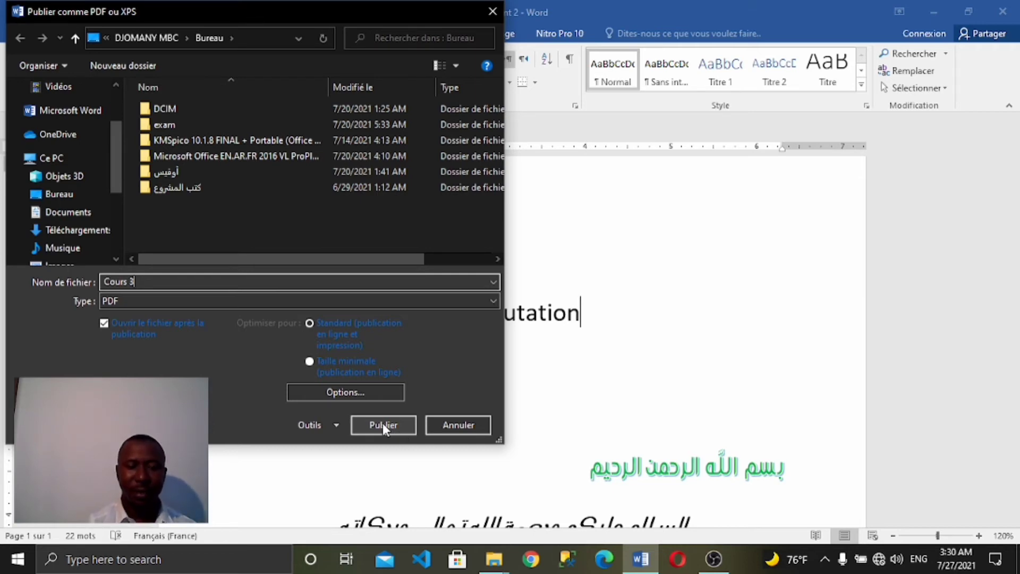
pyautogui.click(382, 425)
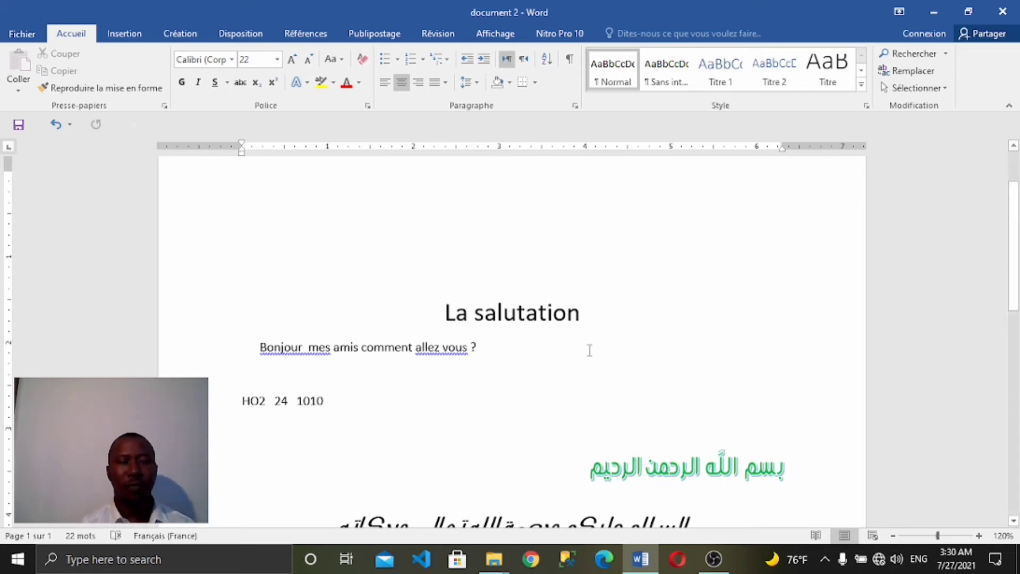
# Step: Minimize Word to reveal the desktop and the Cours 3.pdf Edge window
pyautogui.click(932, 11)
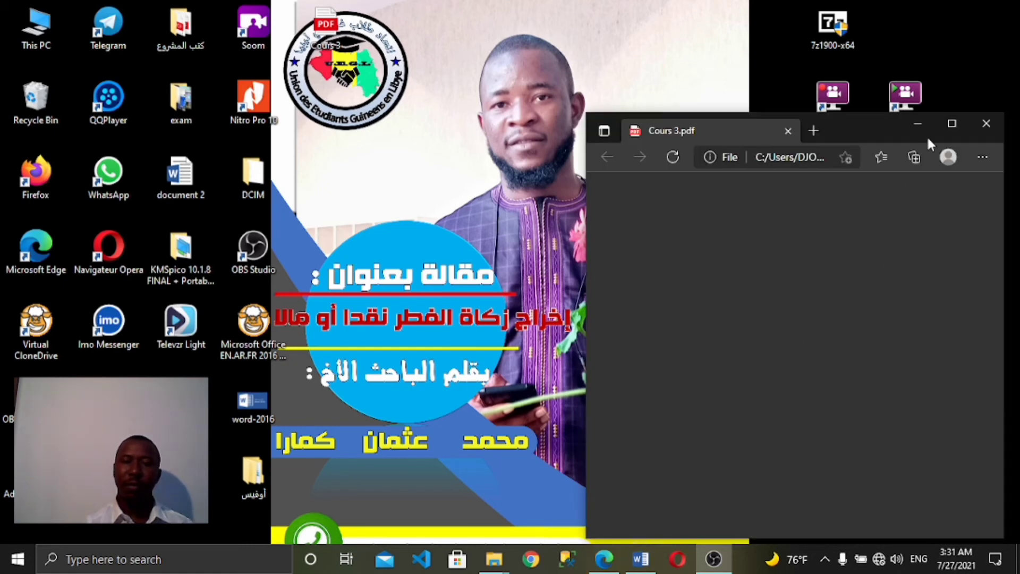
# Step: Maximize the Cours 3 PDF in Edge, try selecting its title text, then minimize it
pyautogui.click(958, 129)
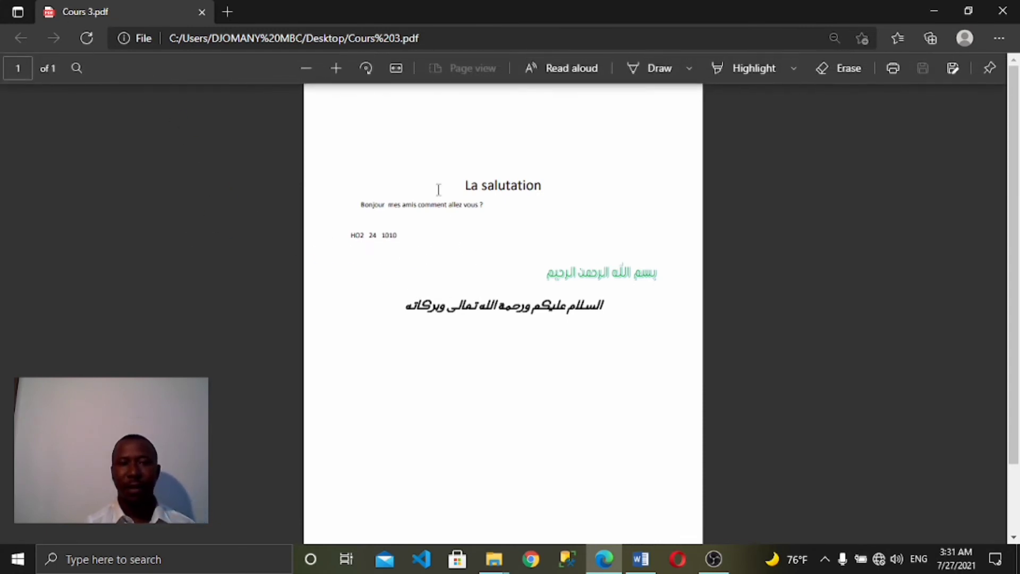
pyautogui.doubleClick(471, 205)
pyautogui.click(500, 244)
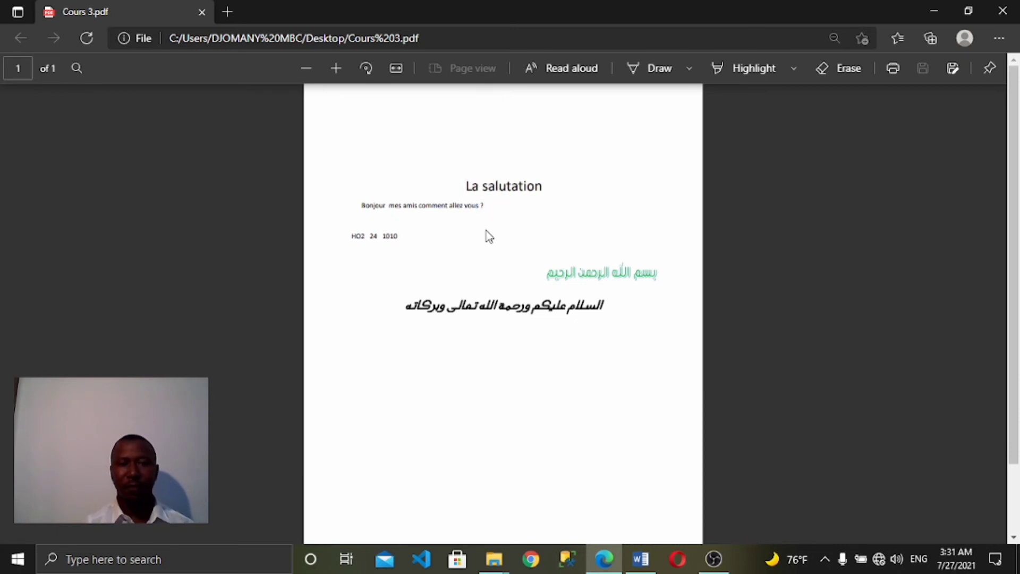
pyautogui.tripleClick(435, 200)
pyautogui.click(501, 348)
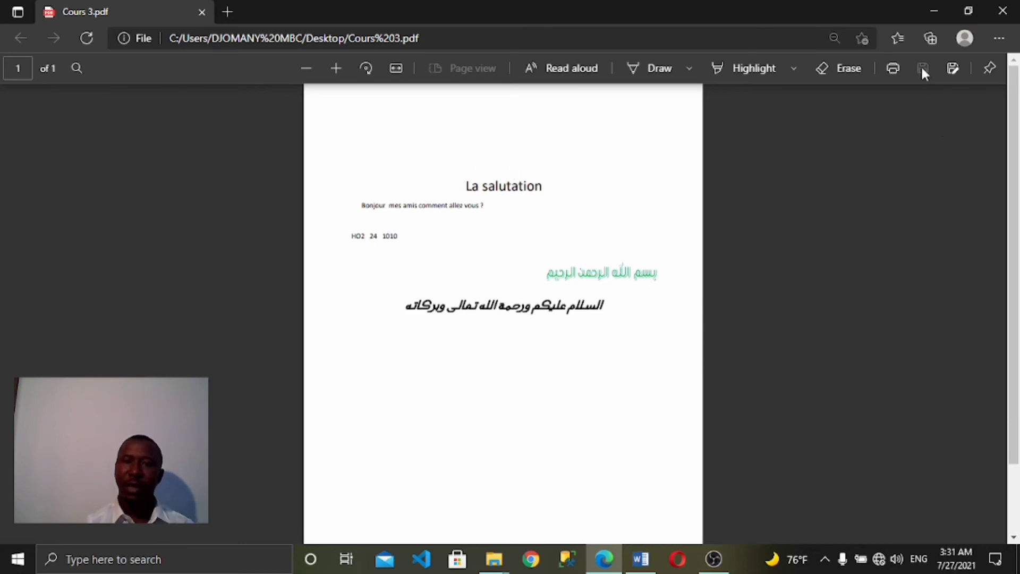
pyautogui.click(935, 4)
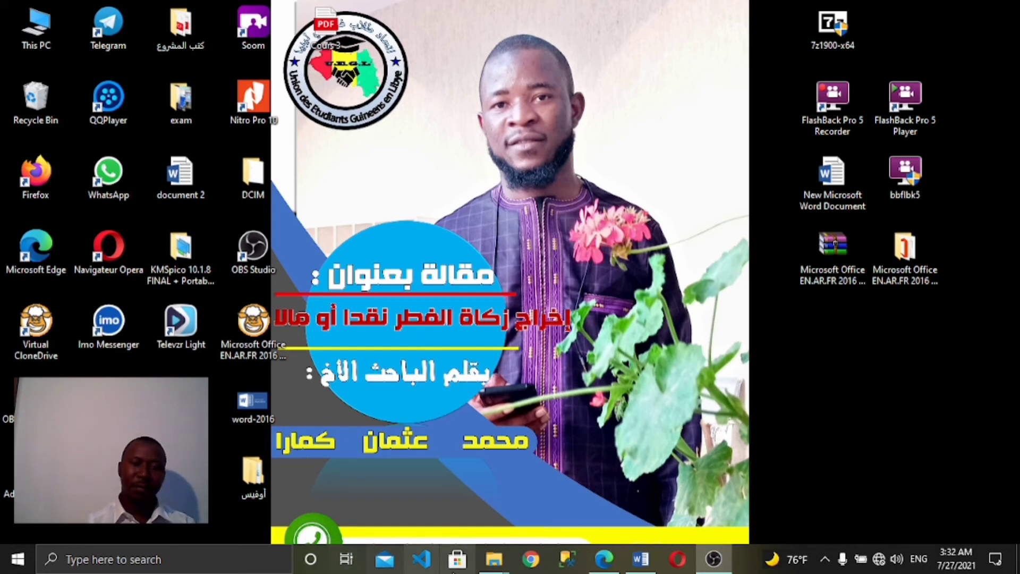
# Step: Close the Cours 3 PDF in Edge and drag its desktop icon to the right side of the desktop
pyautogui.click(606, 561)
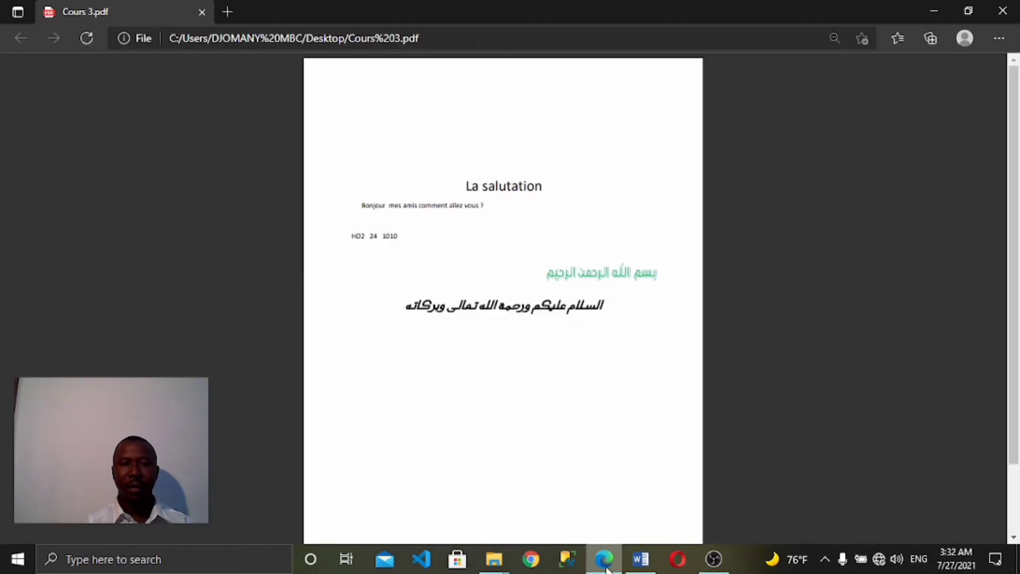
pyautogui.click(1002, 14)
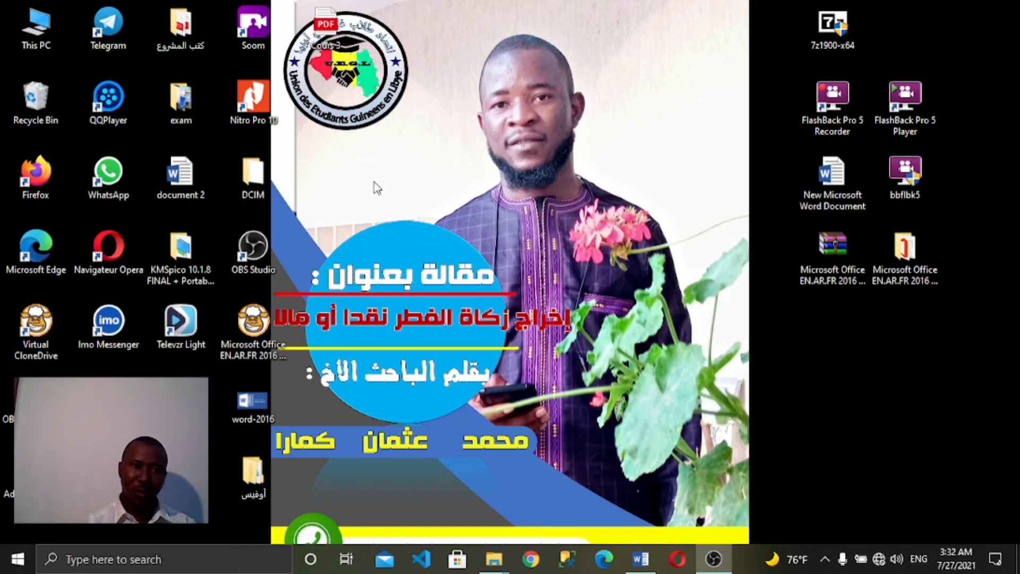
pyautogui.click(333, 25)
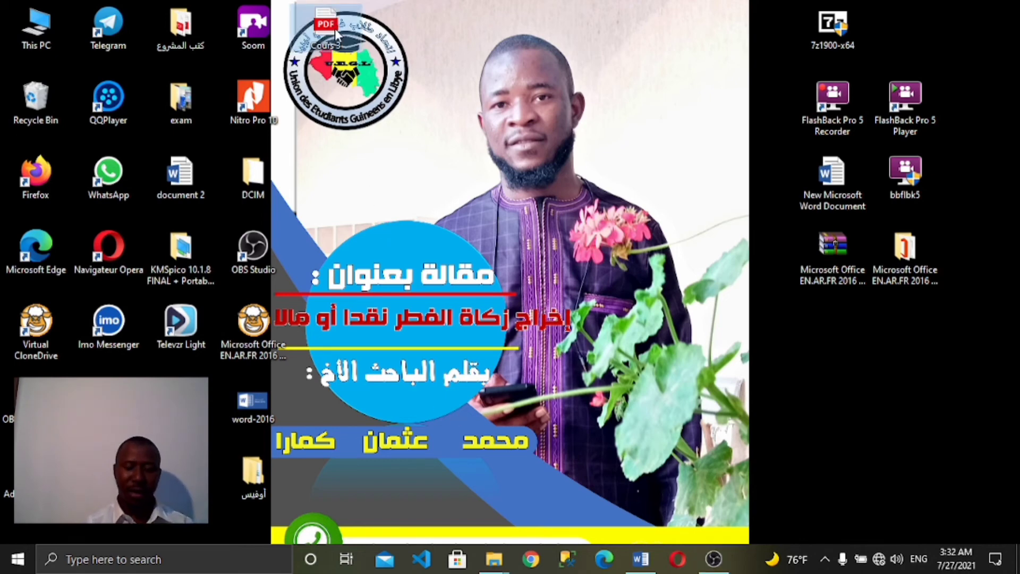
pyautogui.moveTo(336, 35)
pyautogui.mouseDown()
pyautogui.moveTo(874, 343)
pyautogui.moveTo(885, 371)
pyautogui.mouseUp()
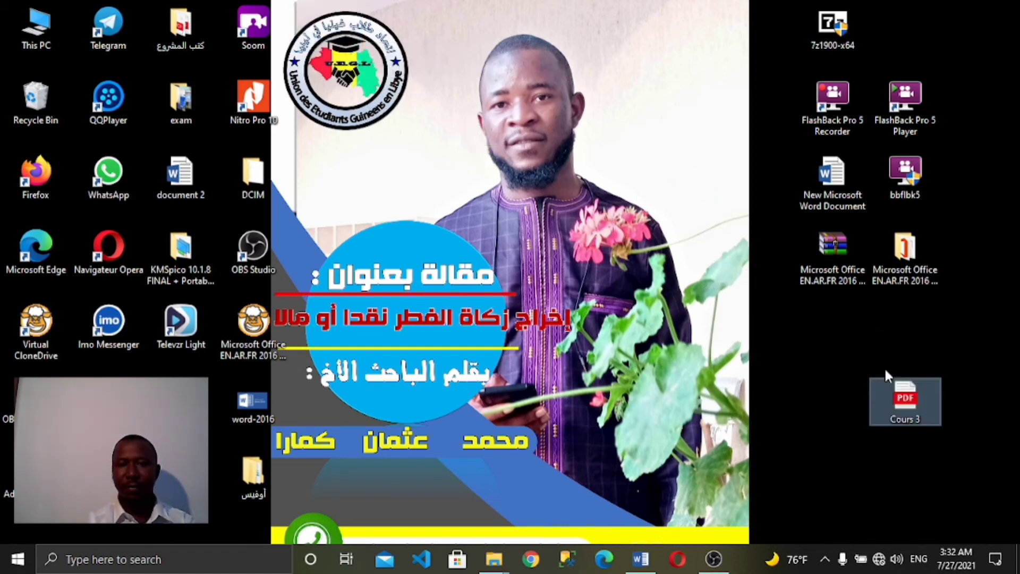